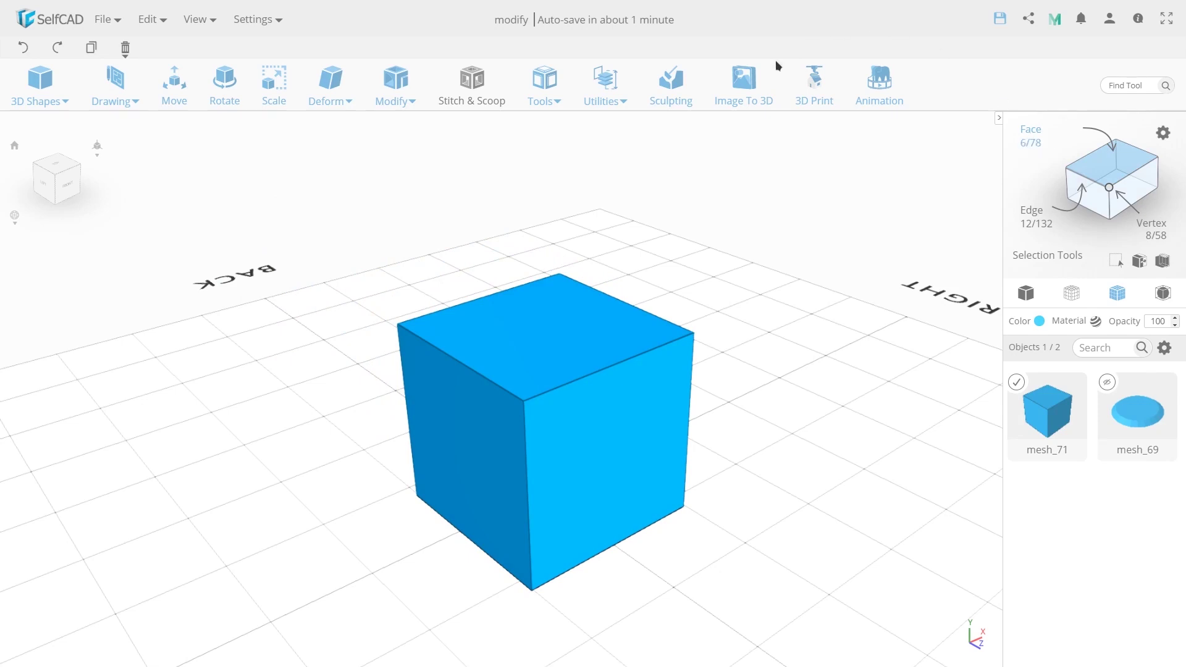
Step: Inset the cube's top face by an amount of 20 and show the advanced inset settings
click(538, 336)
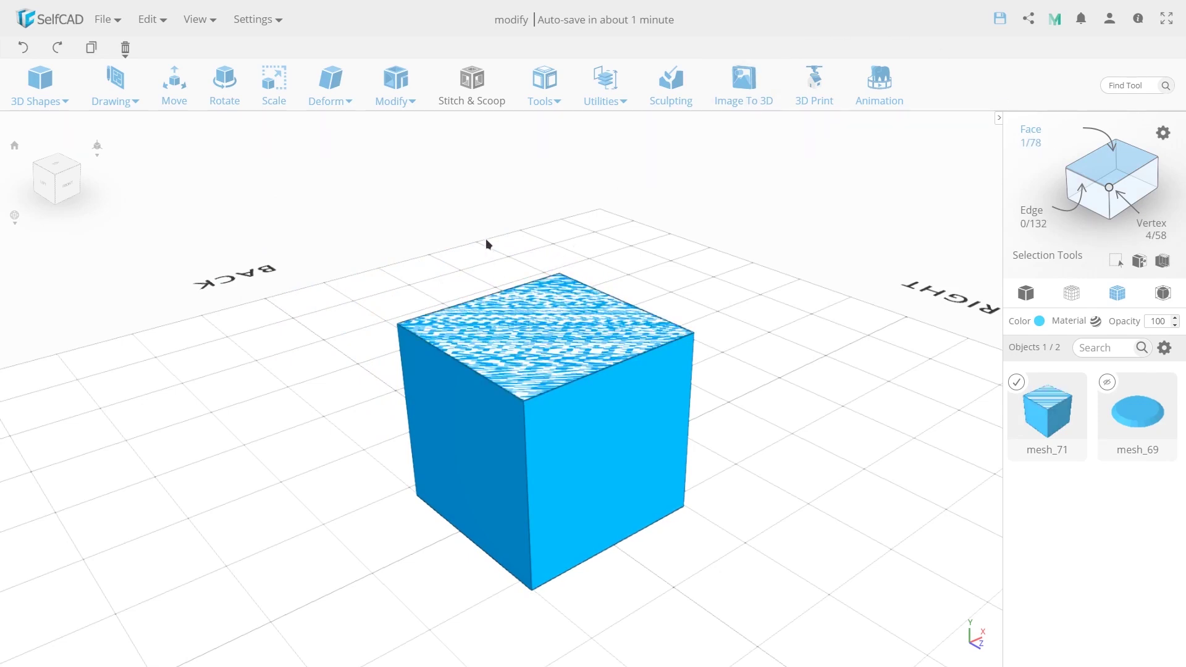
click(407, 103)
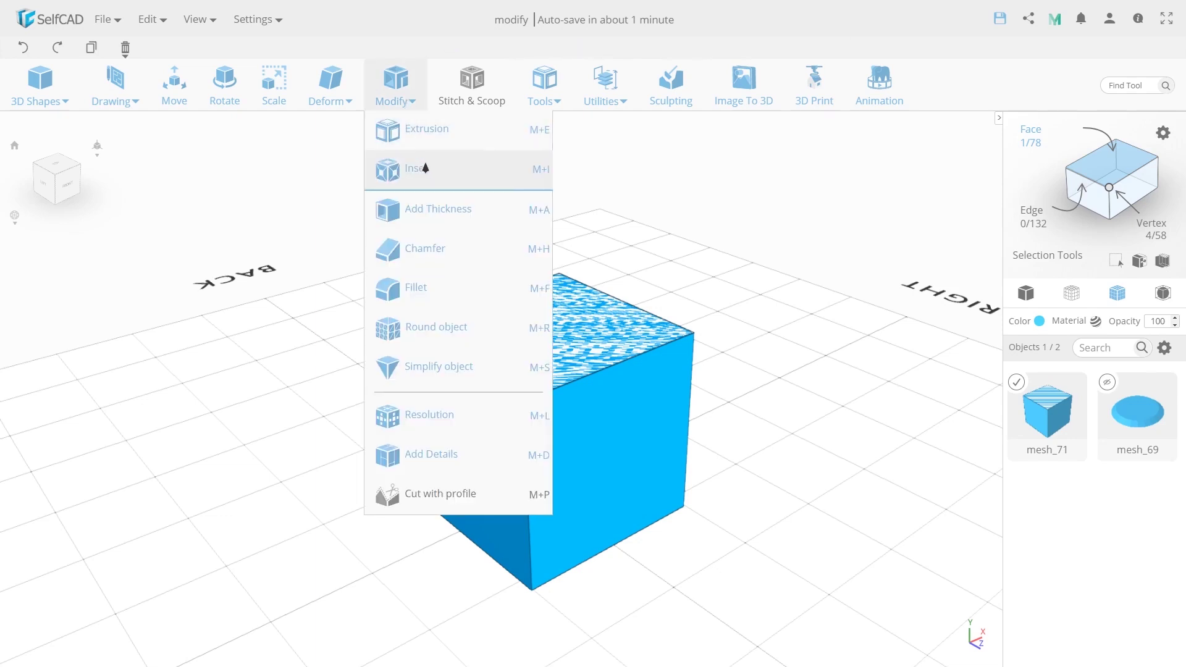
click(464, 181)
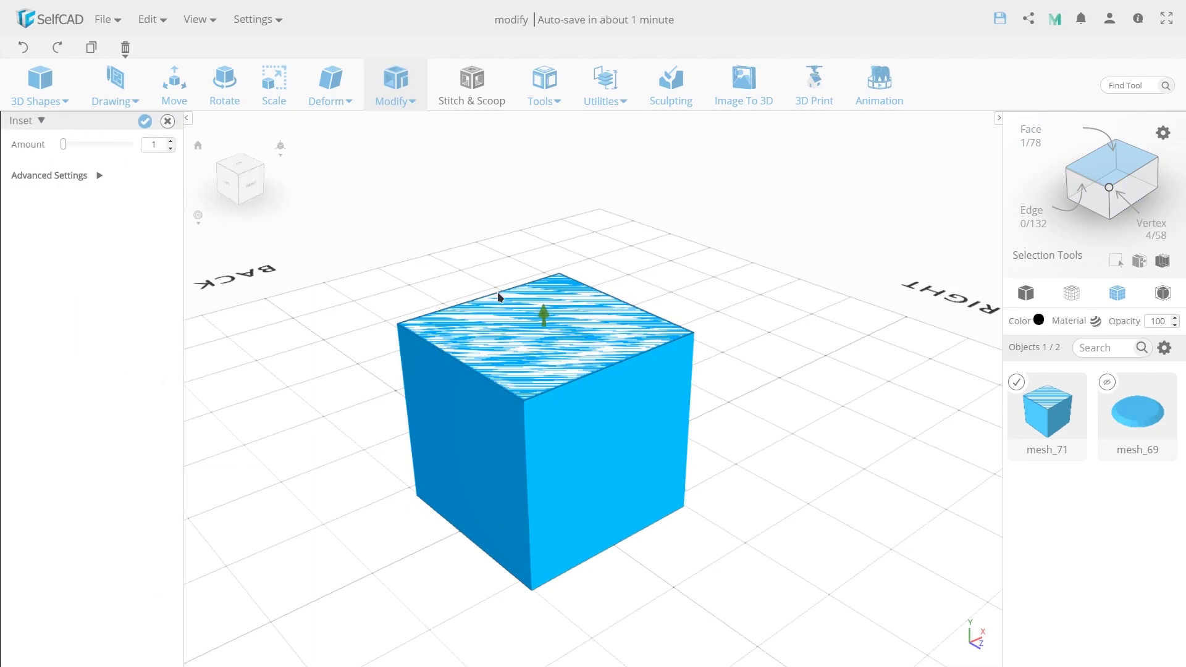
scroll(530, 299, up, 2)
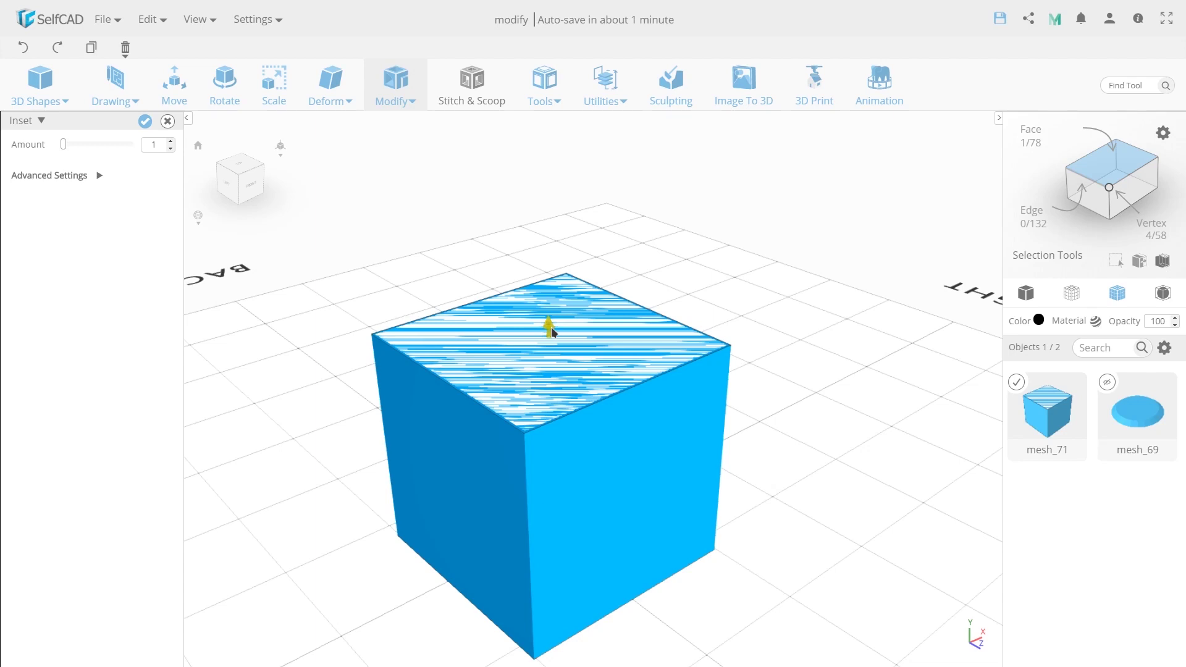
drag(552, 327, 523, 414)
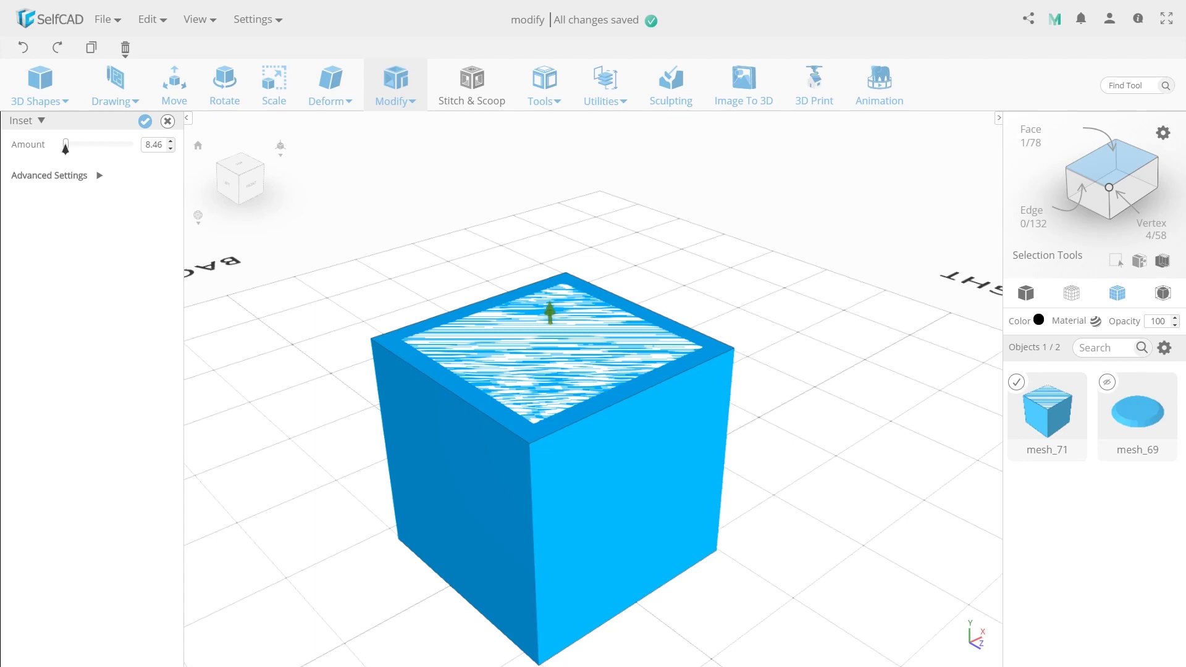
drag(65, 147, 104, 145)
double_click(154, 144)
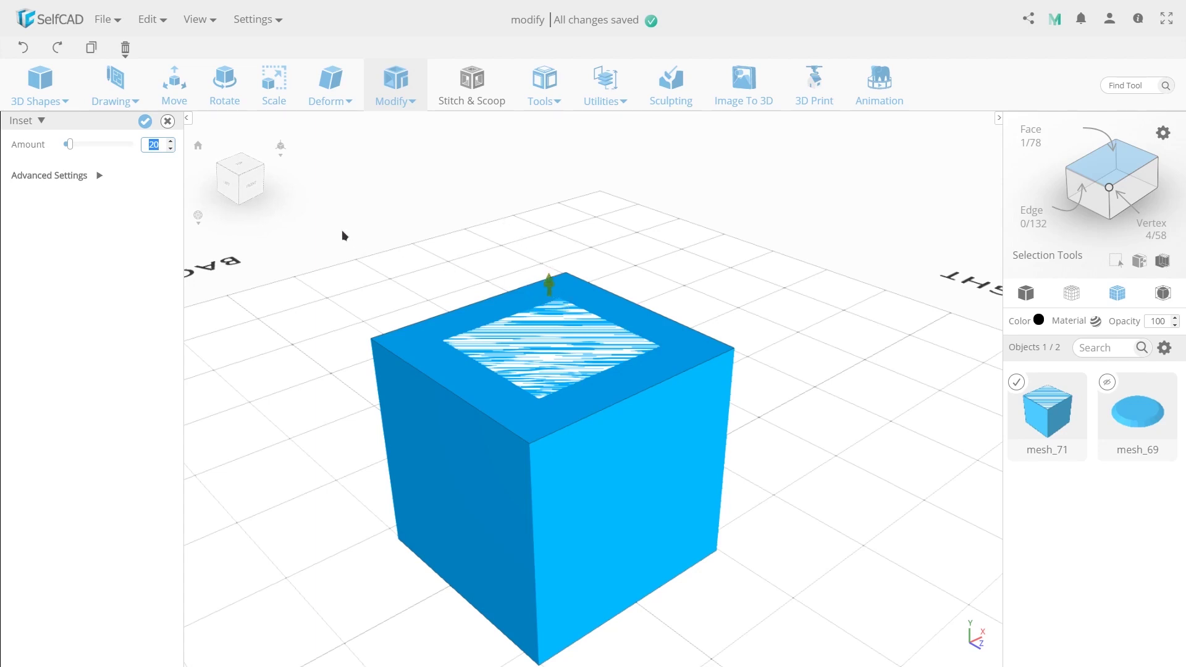
click(64, 178)
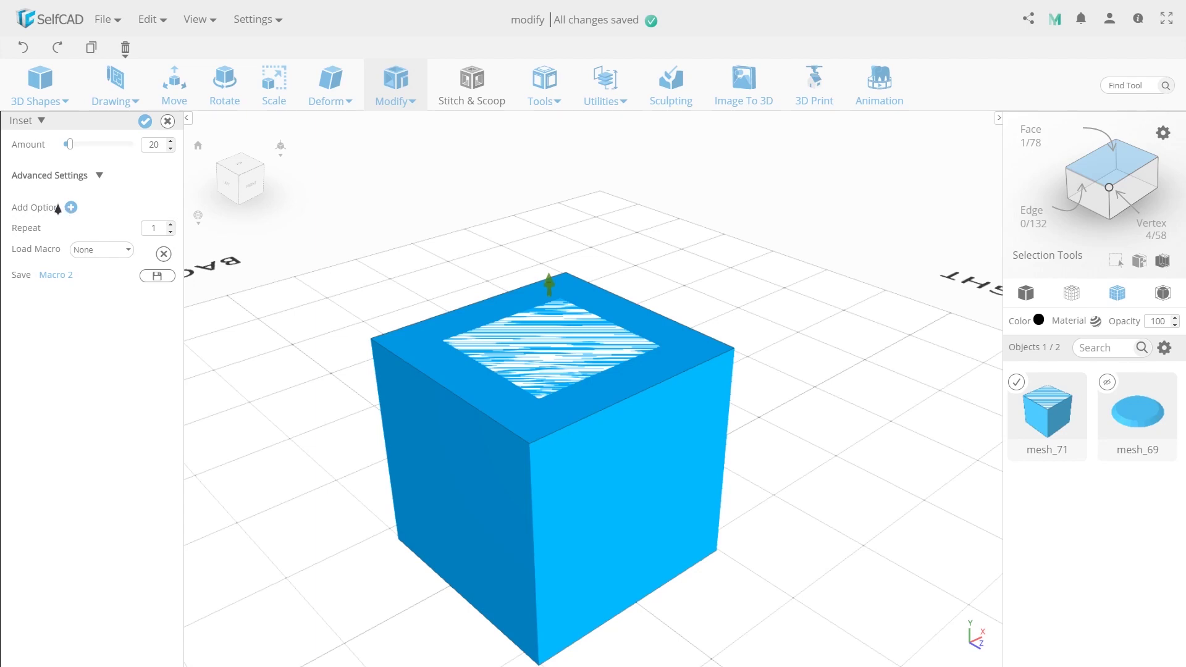
click(58, 209)
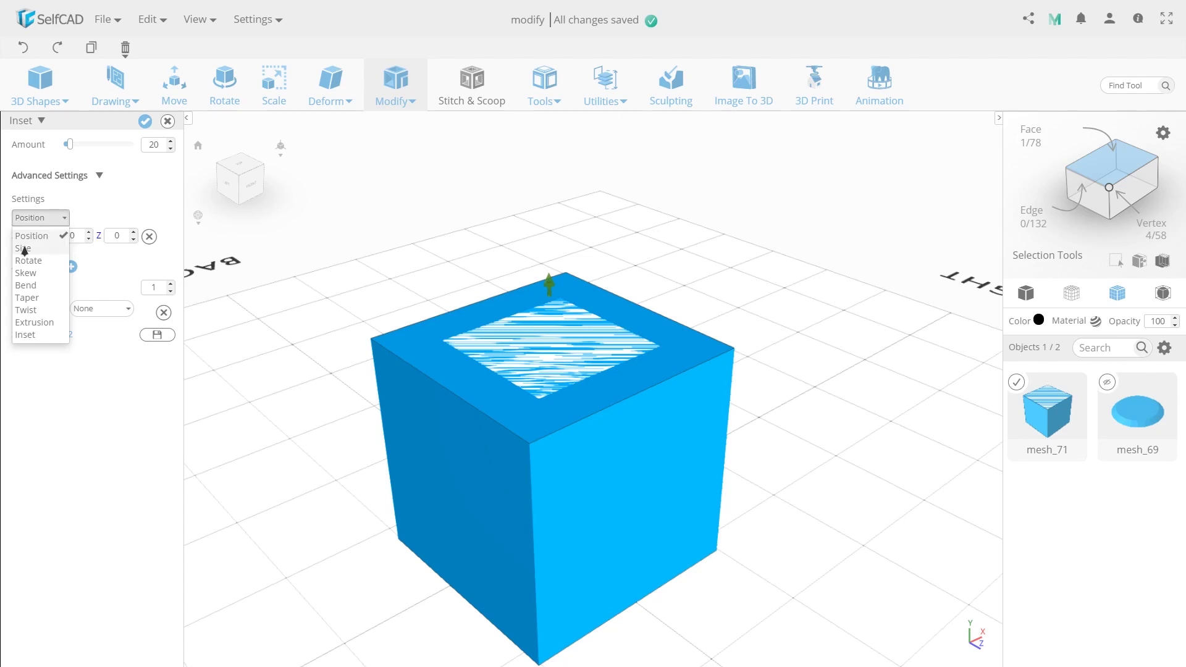
click(29, 238)
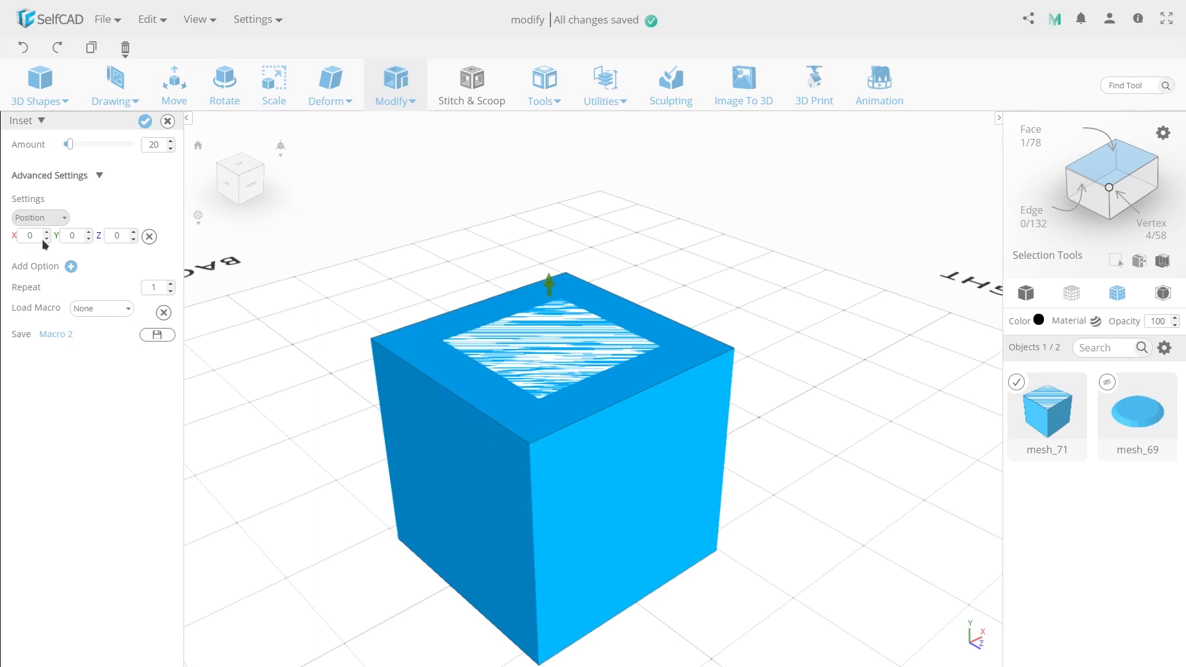
double_click(33, 236)
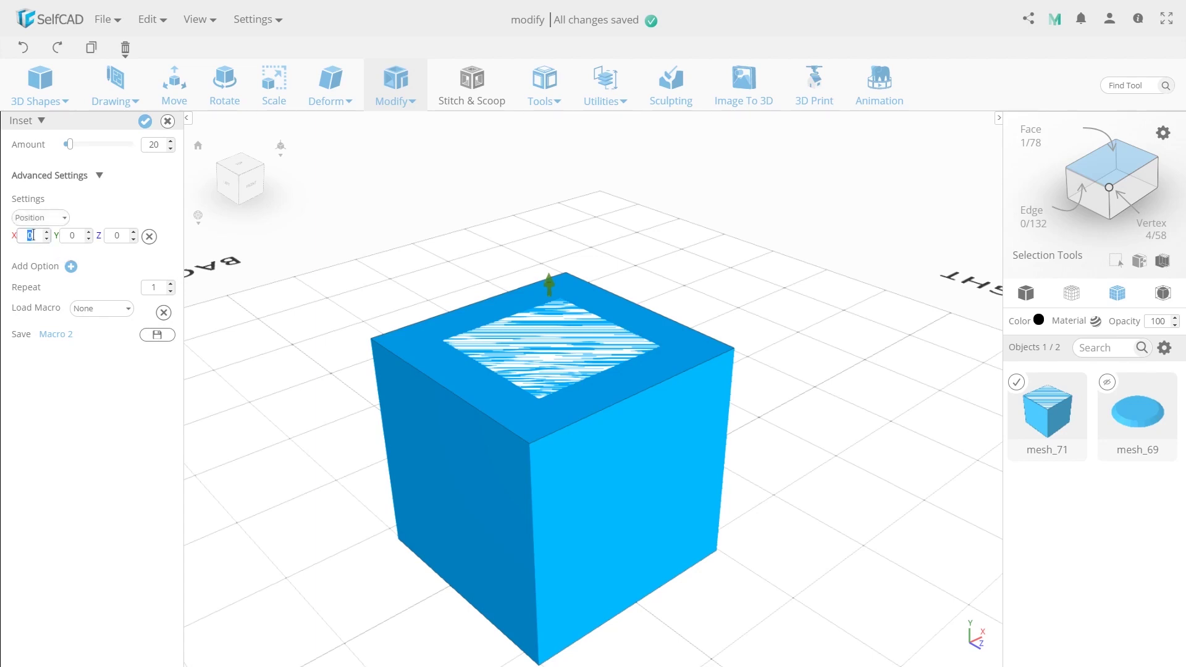
text(15)
double_click(71, 236)
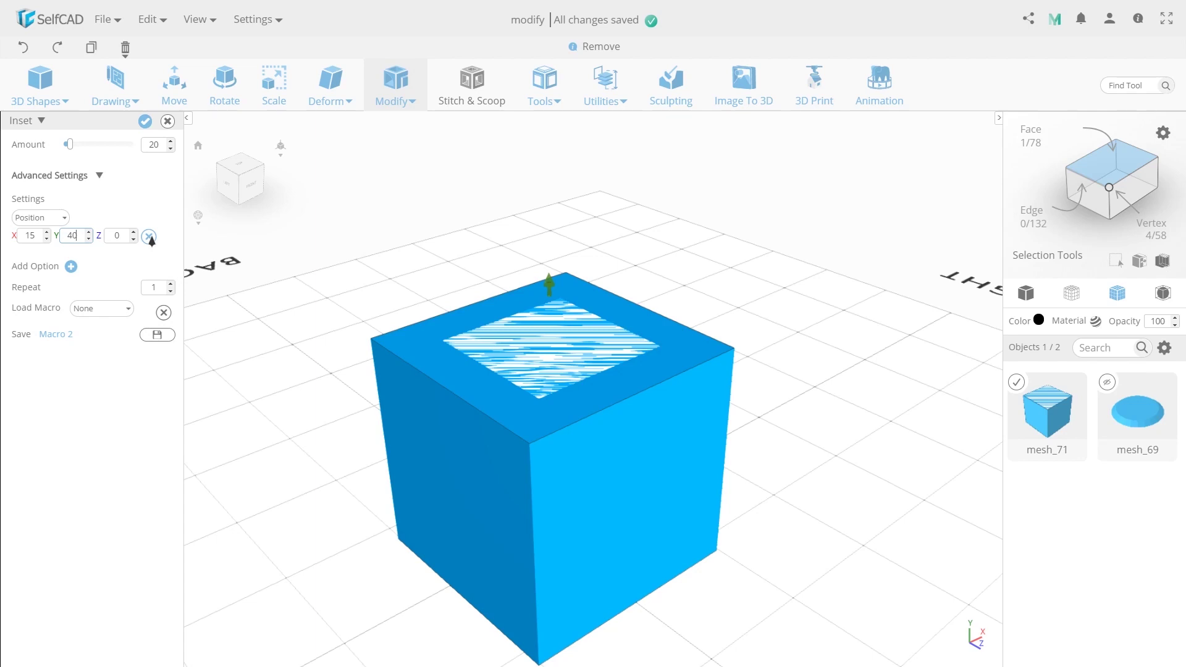
click(148, 237)
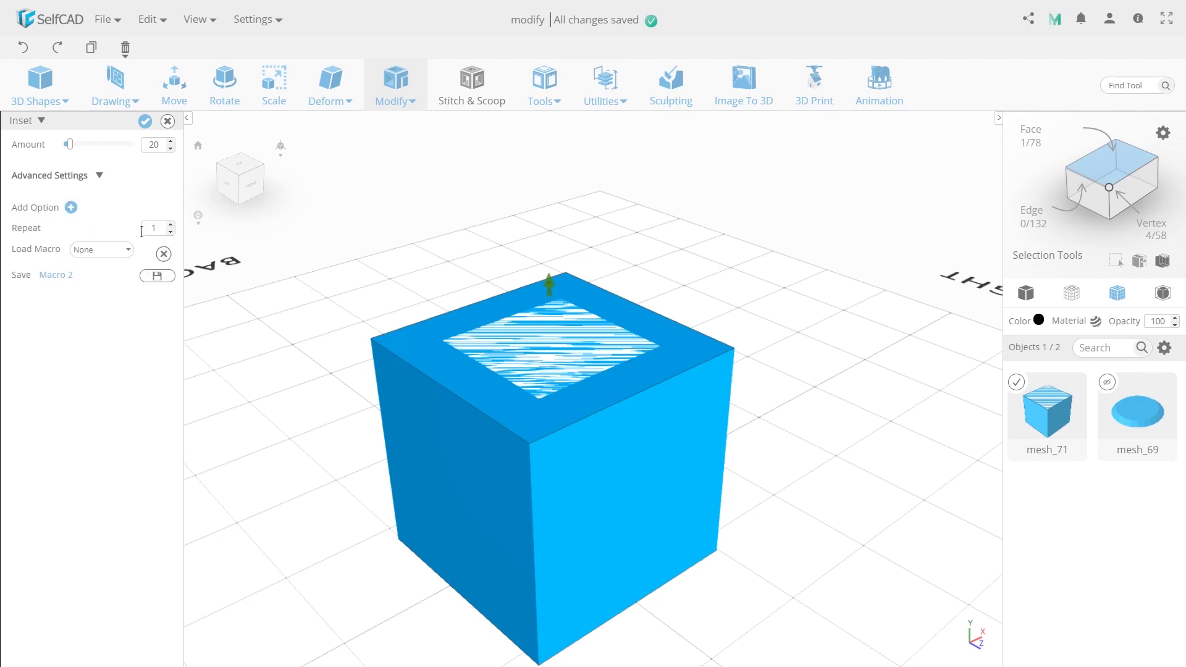
Step: Add two transformation options to the inset, the first for Position and the second for Rotate
click(71, 207)
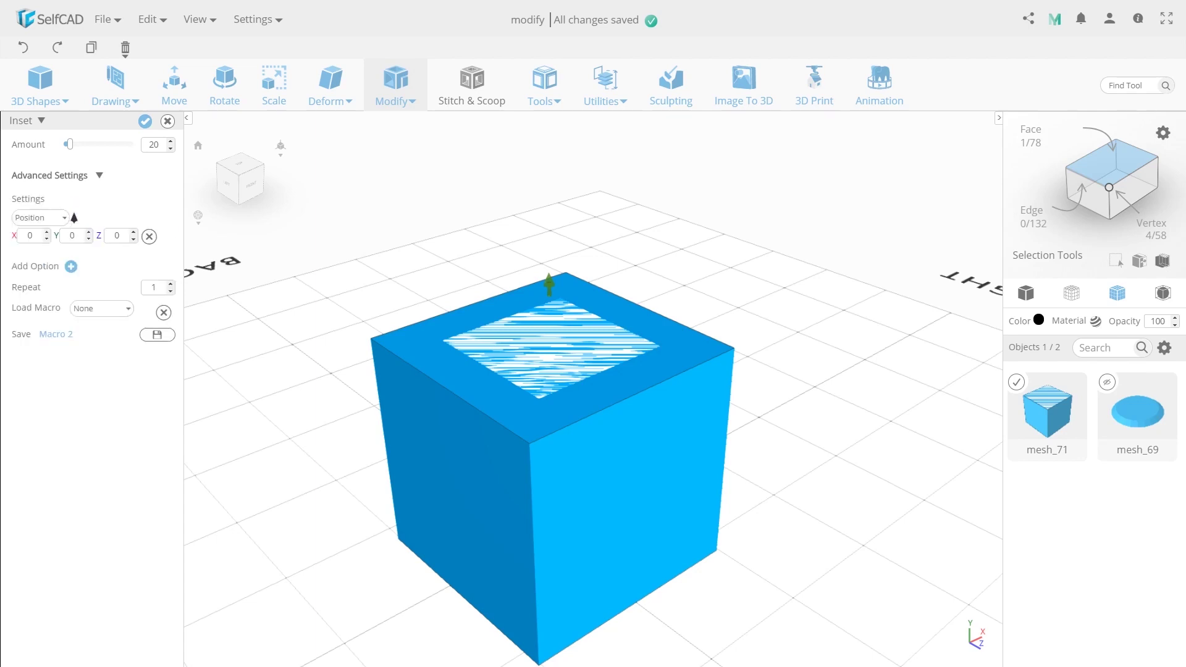
click(71, 267)
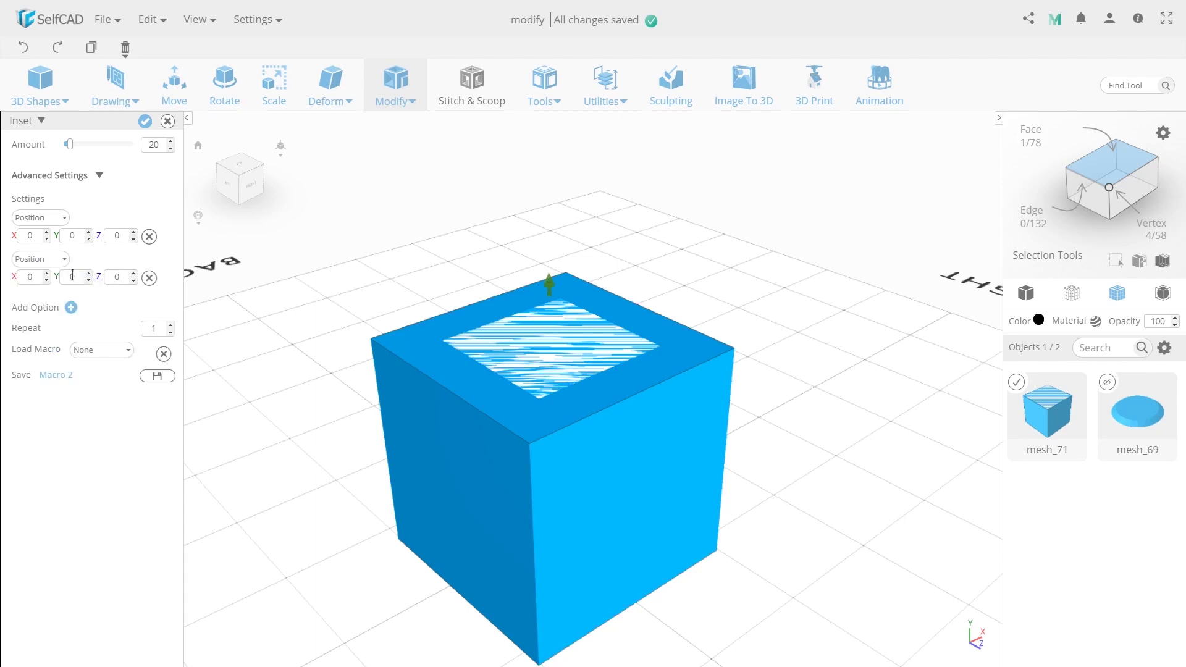
click(44, 220)
click(39, 247)
click(35, 259)
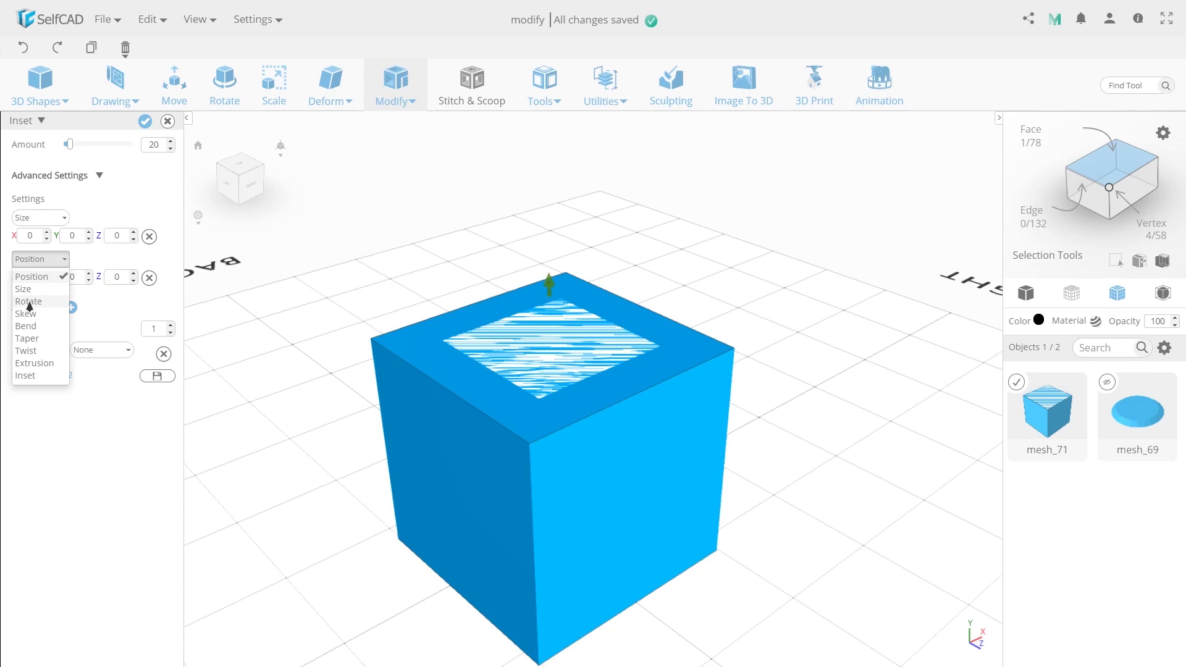
click(29, 302)
click(40, 218)
click(34, 236)
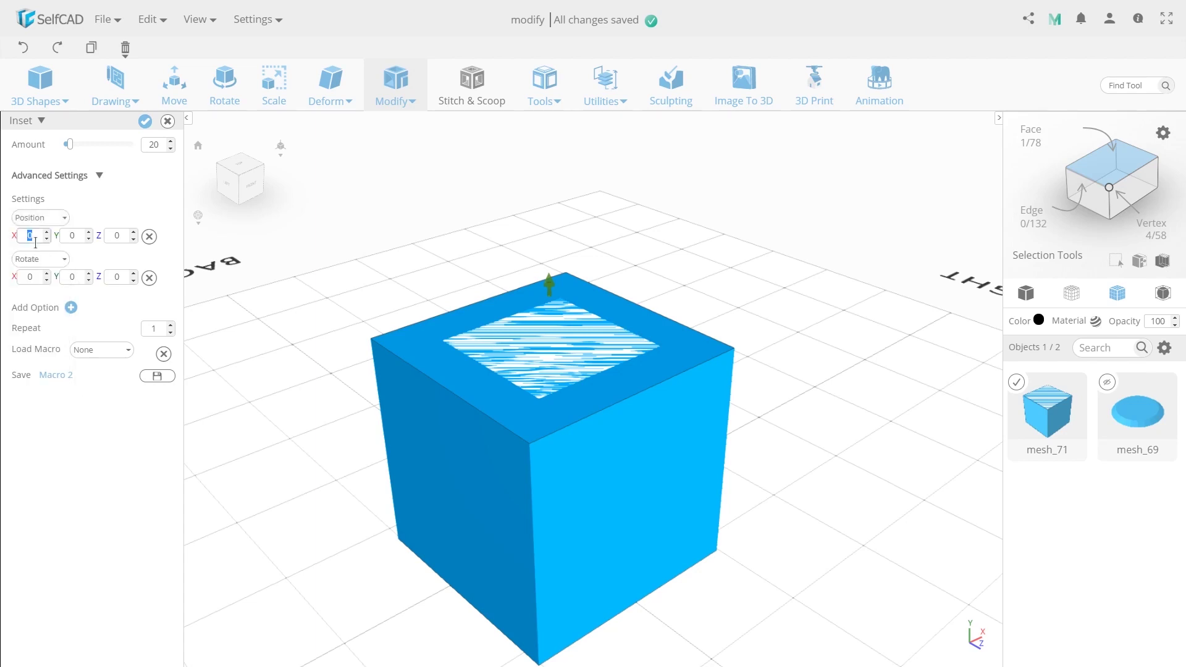
Step: Set the position to X 40 and Y 70, the rotation to Z 30 and the repeat to 4, and save the settings as a macro
text(40)
click(72, 237)
click(38, 277)
click(126, 282)
text(30)
double_click(171, 328)
click(166, 377)
click(117, 354)
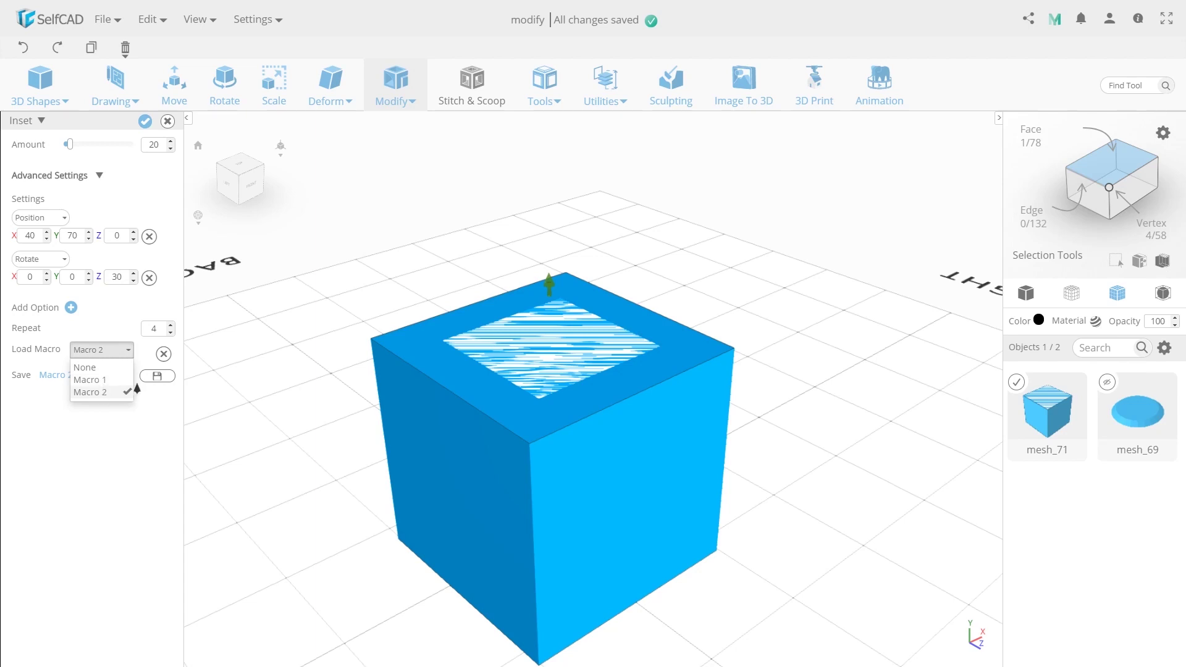
click(163, 355)
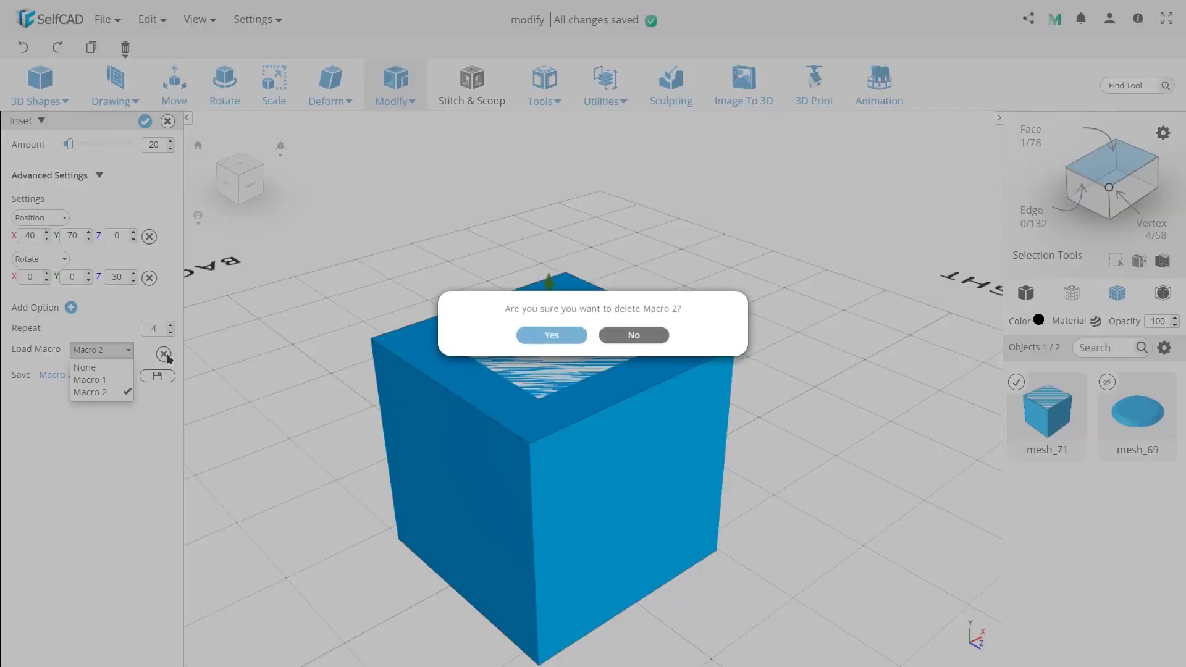
click(608, 337)
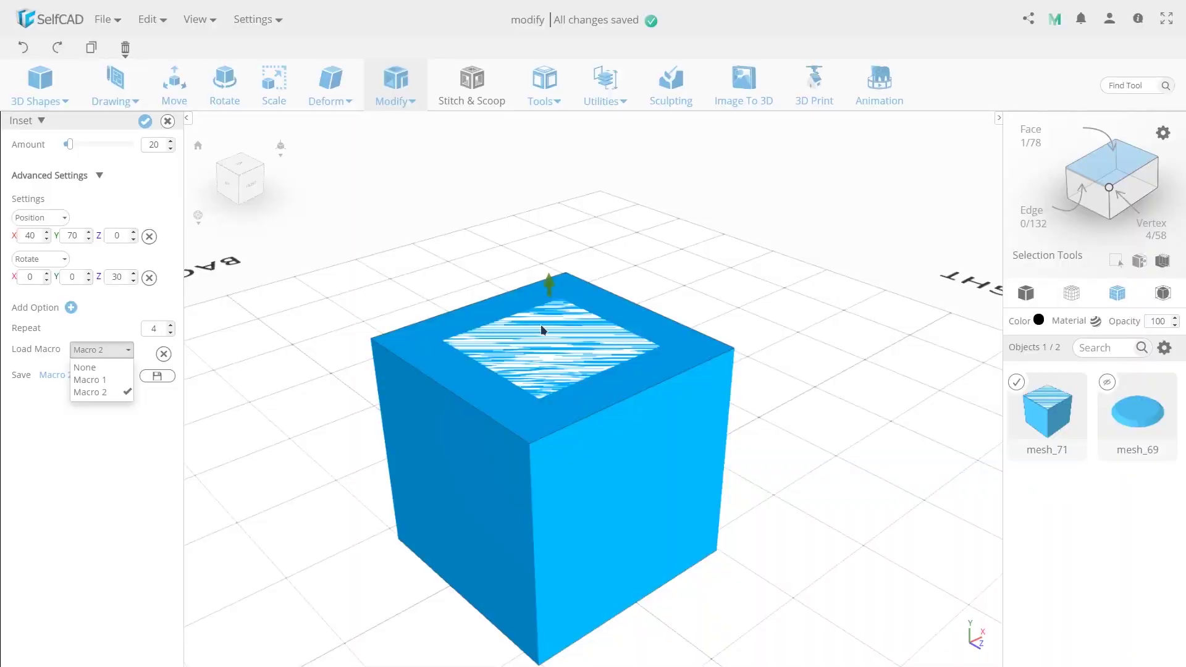
click(104, 350)
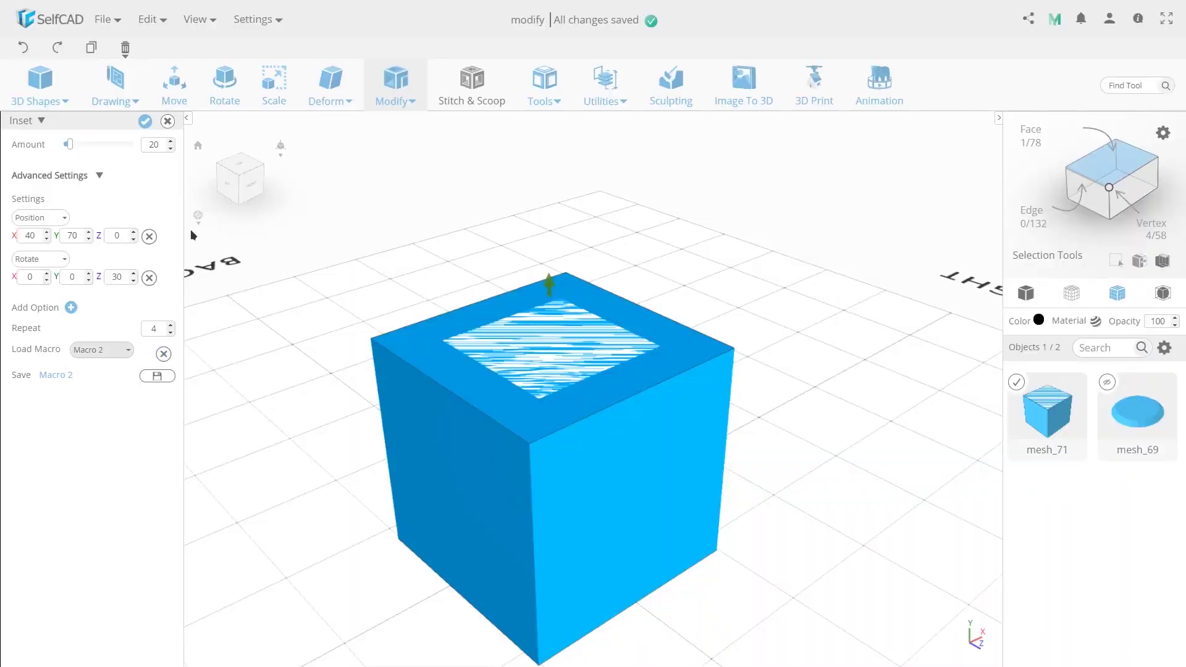
Step: Apply the inset with its advanced settings to the cube and delete the resulting mesh
click(145, 121)
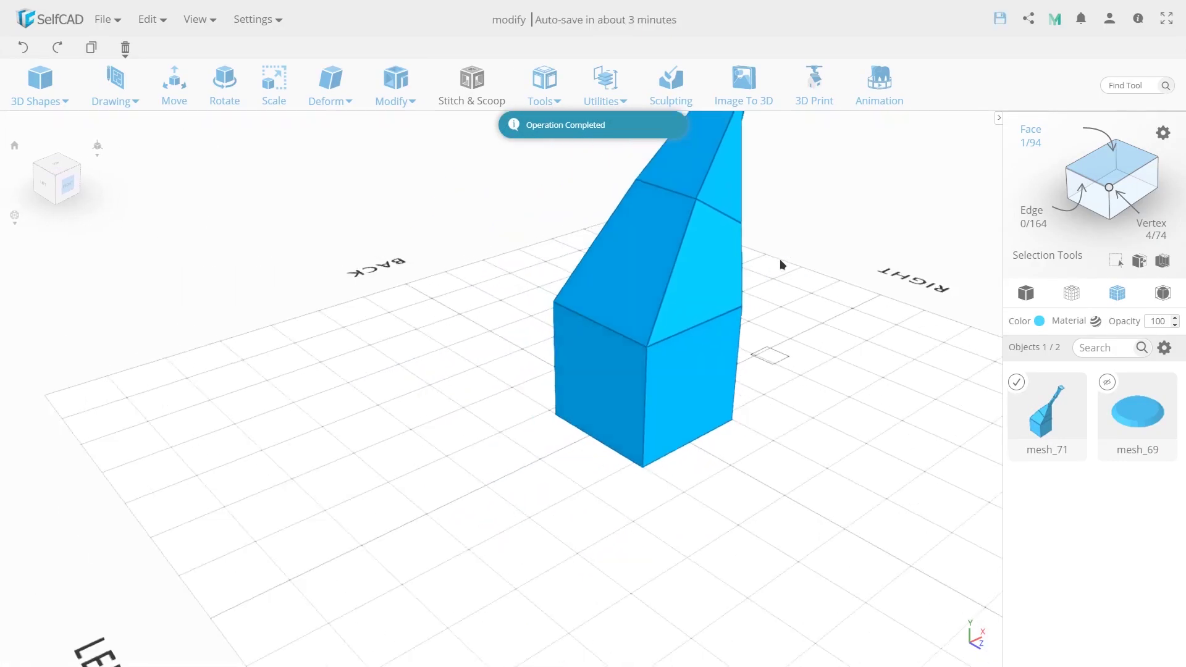
scroll(780, 264, down, 3)
key(Delete)
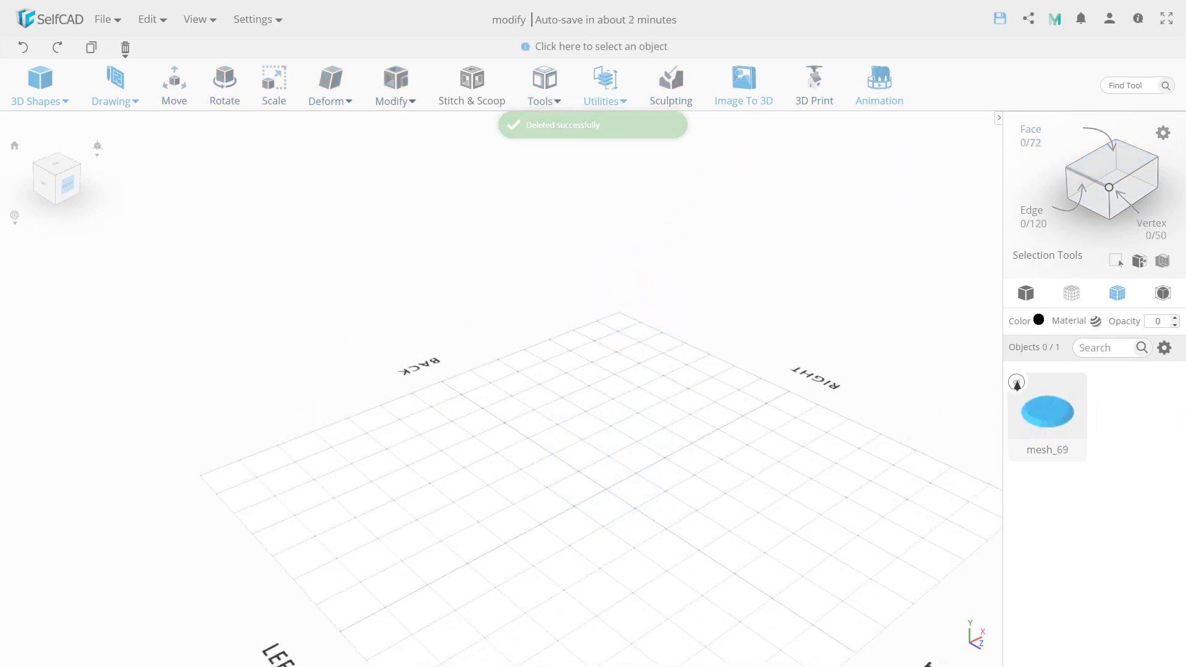
Step: Unhide the disc mesh and select the loop of faces around its sloped outer side
click(1017, 383)
scroll(617, 520, up, 5)
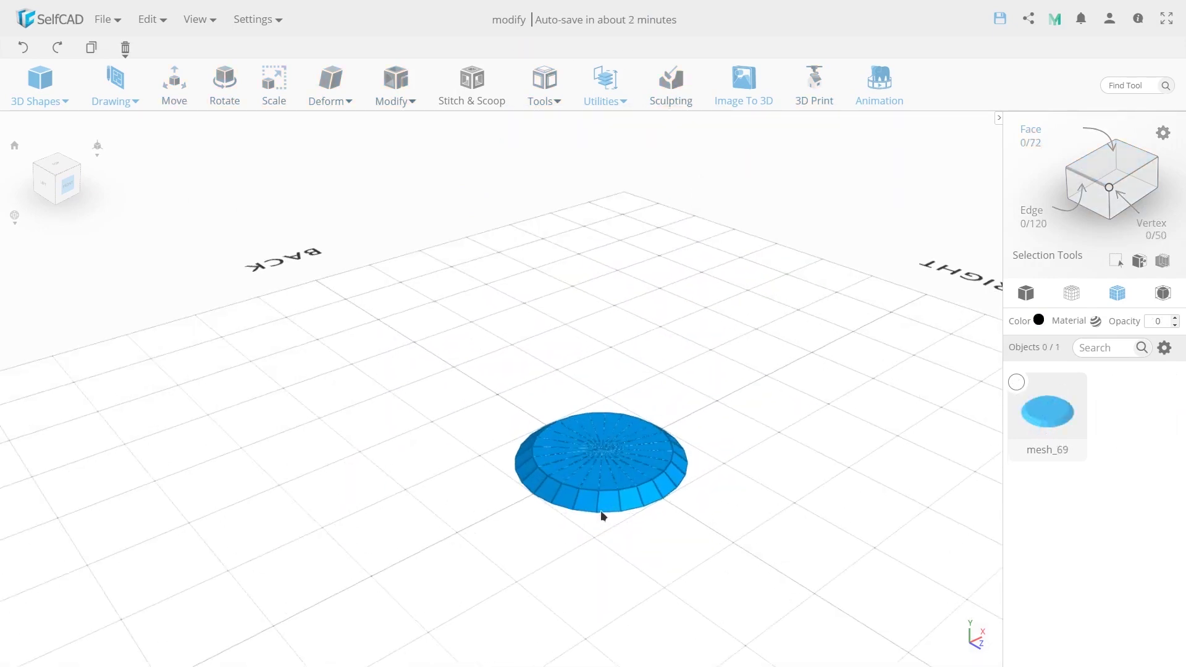
click(1044, 389)
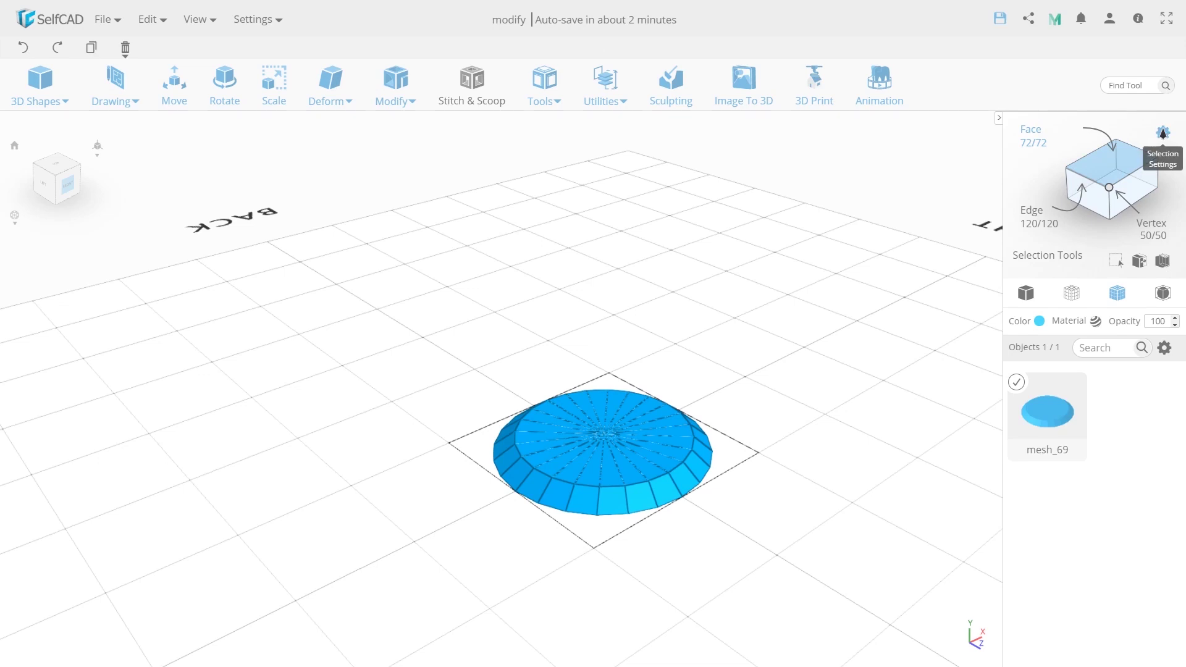
click(1137, 158)
click(583, 500)
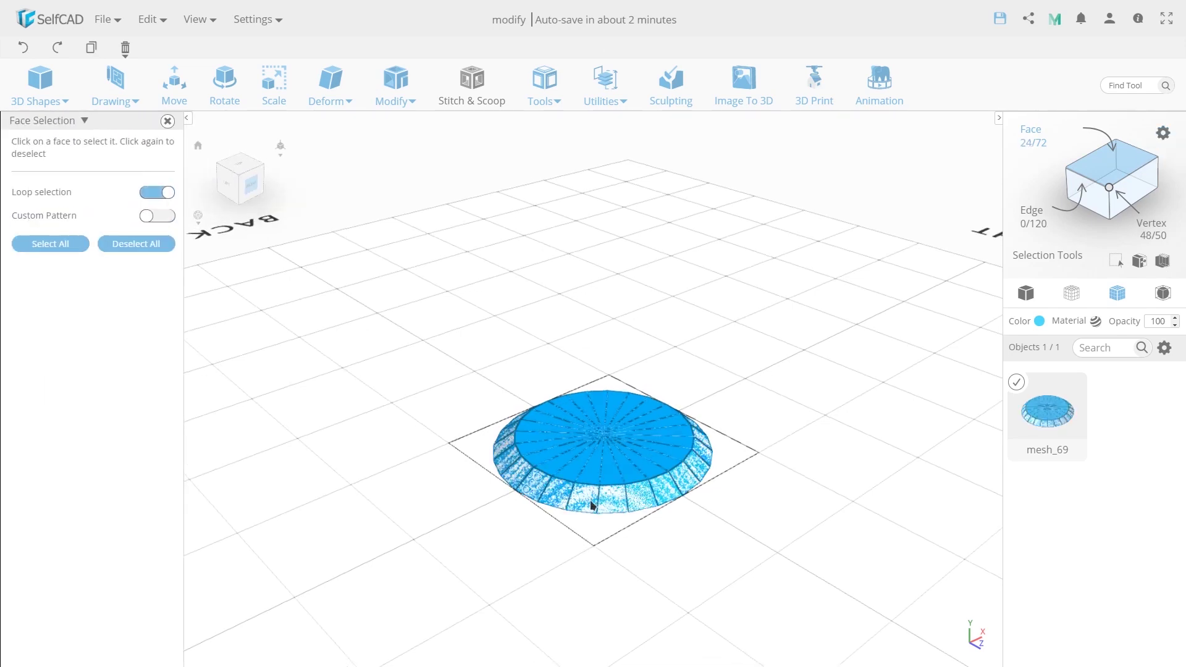
click(167, 121)
Step: Inset the selected side faces by an amount of 1 with Separate enabled
click(395, 87)
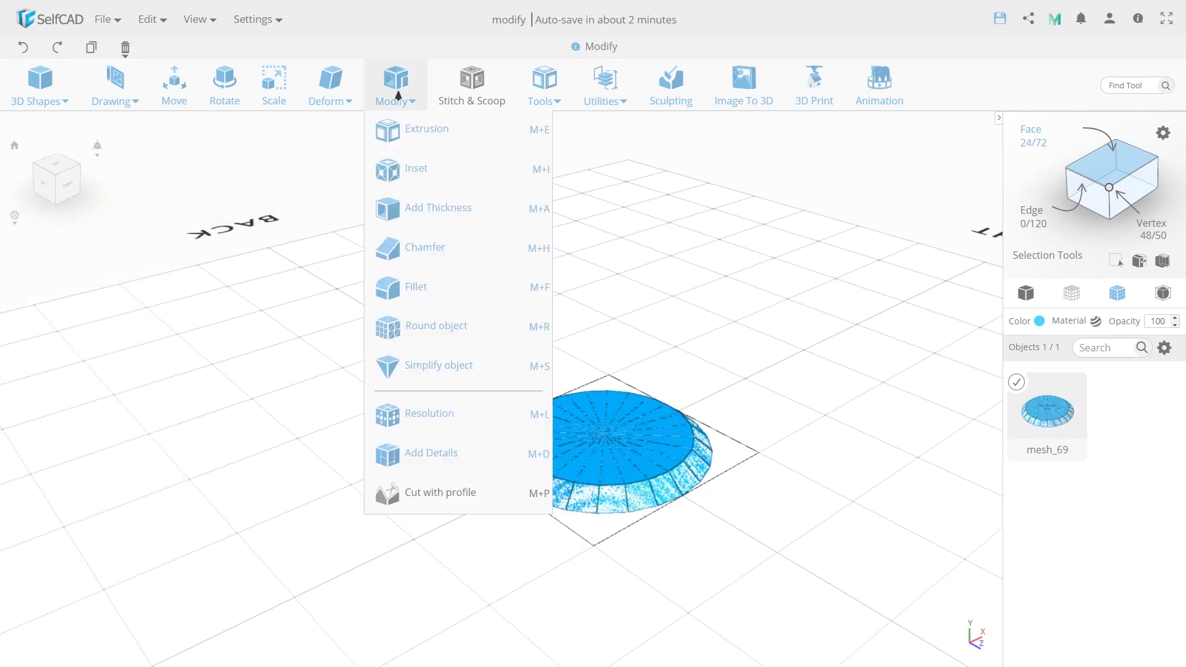
click(424, 181)
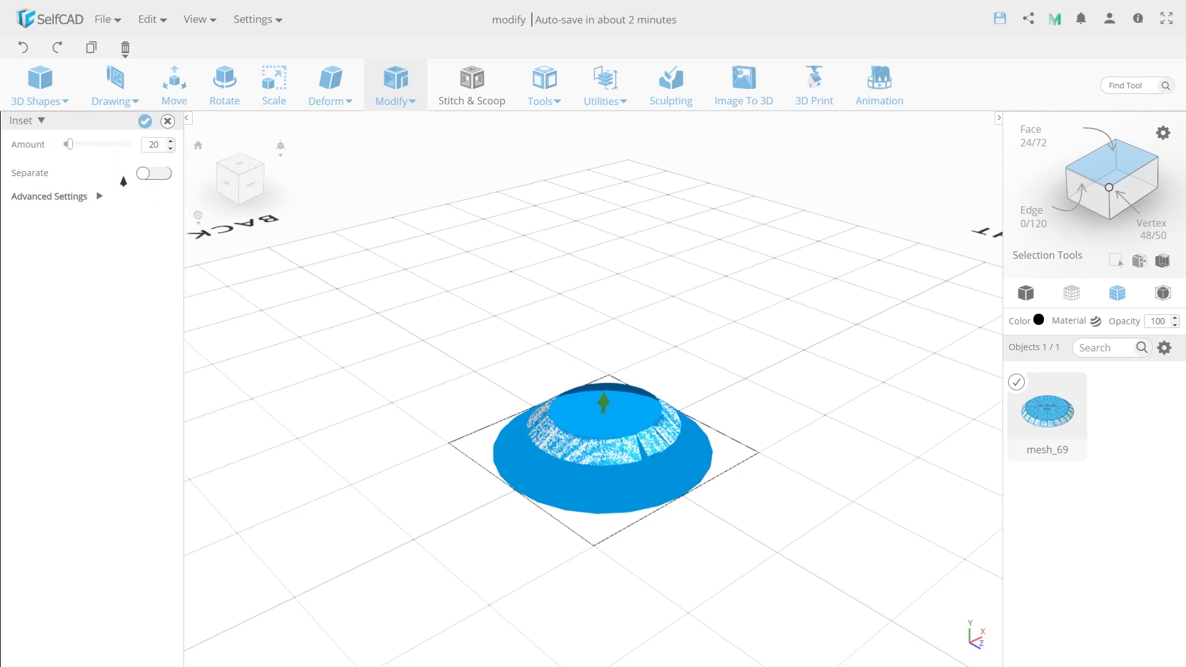
click(162, 175)
click(68, 145)
drag(68, 147, 64, 148)
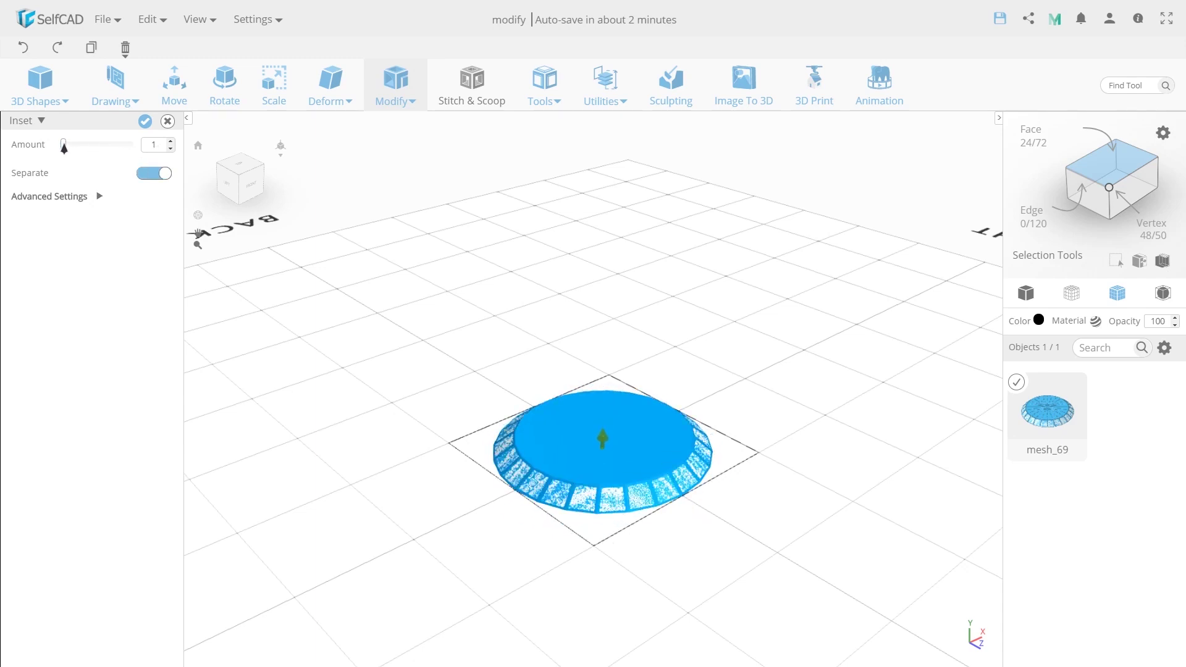
scroll(607, 469, up, 5)
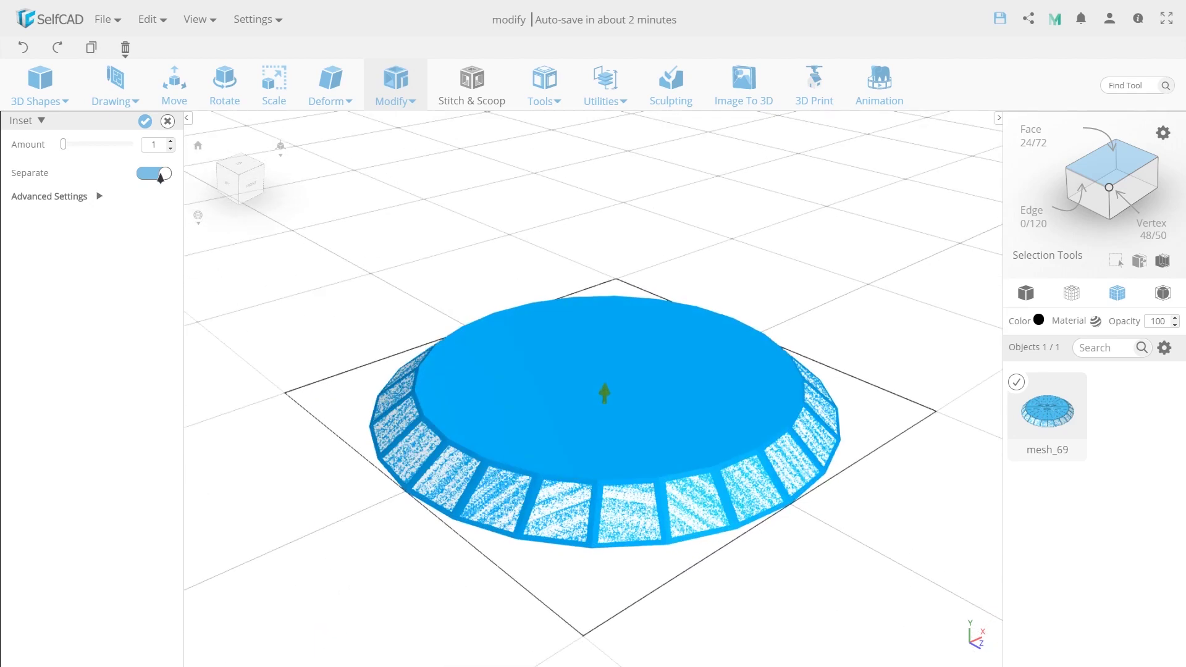
click(161, 175)
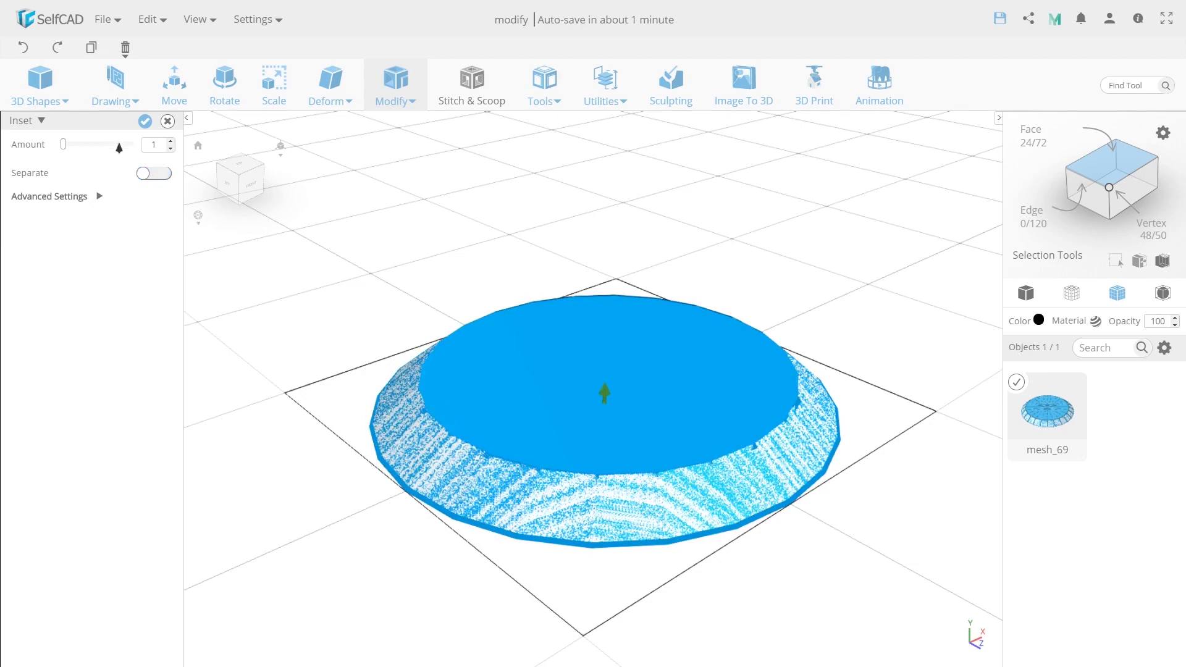
click(154, 173)
click(145, 121)
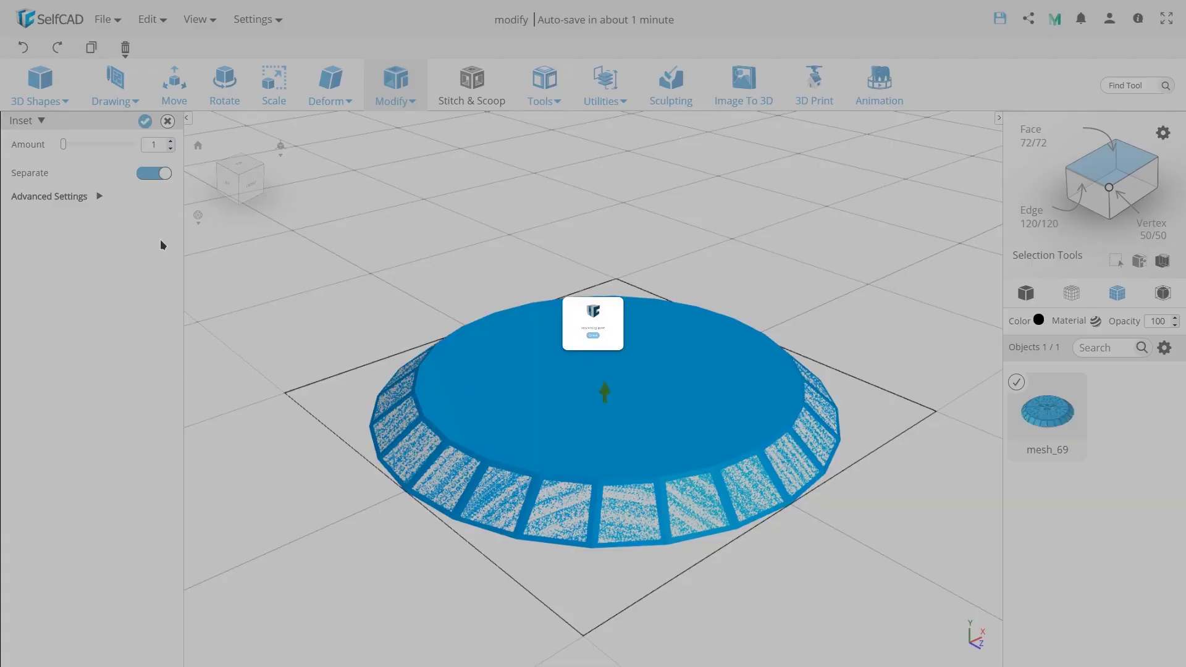
Step: Extrude the inset side faces by -3 with Vertex Normals enabled and display the disc as a solid without edges
click(395, 83)
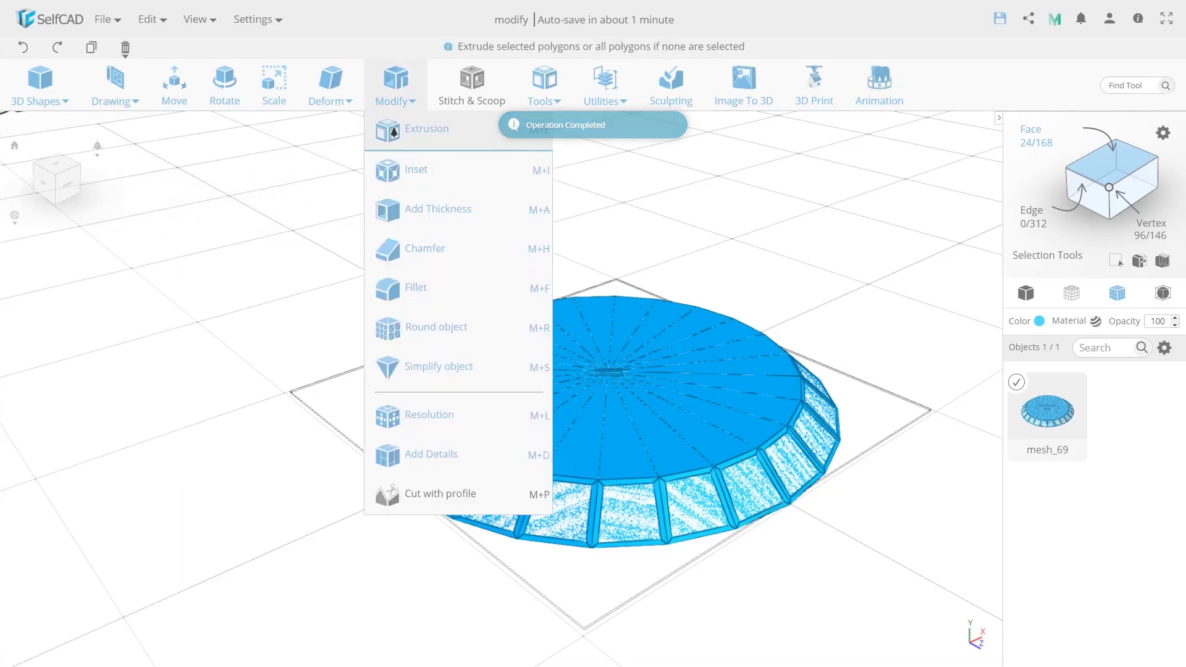
click(408, 124)
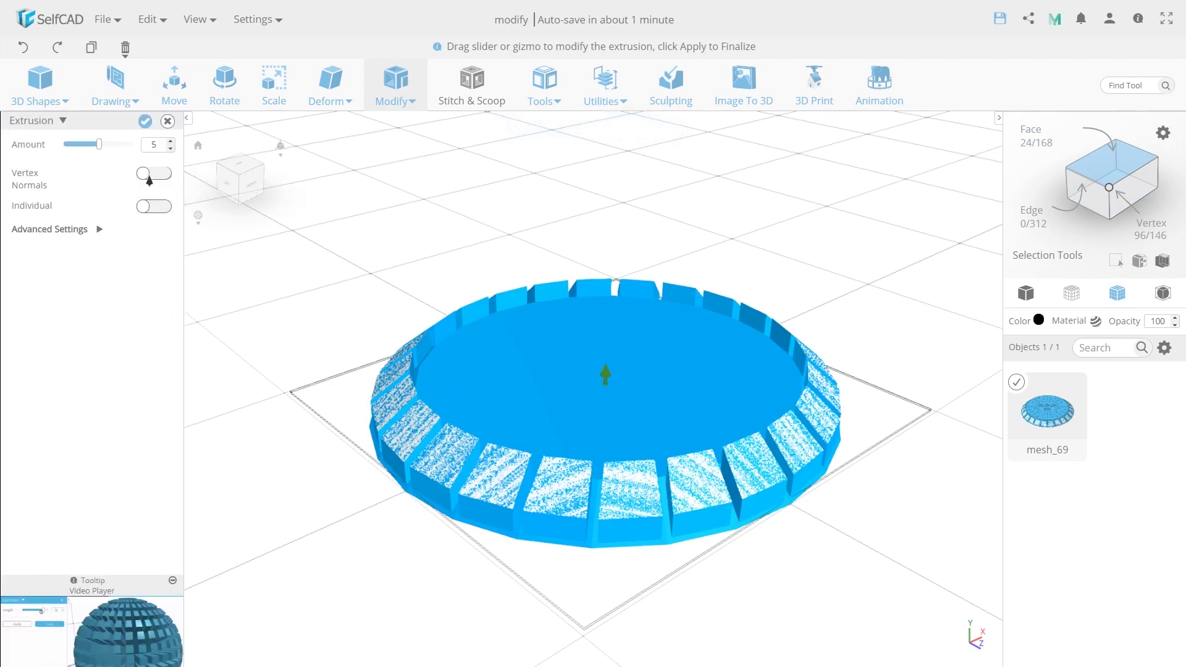
click(152, 175)
drag(99, 144, 97, 144)
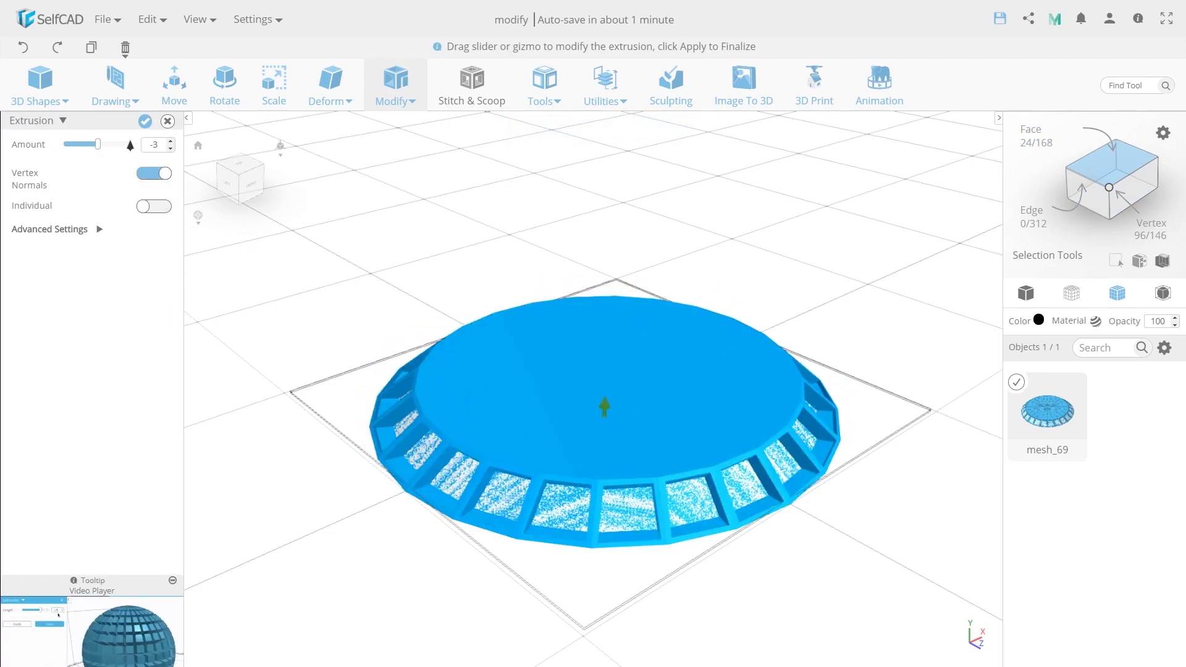
click(145, 122)
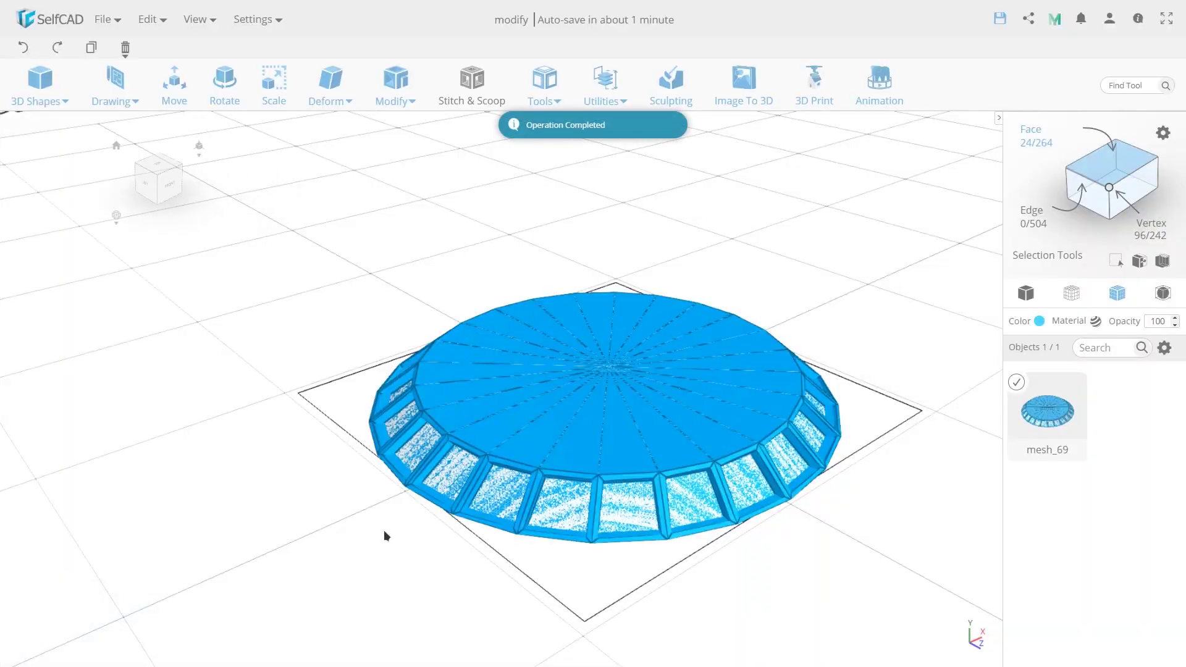
click(1026, 293)
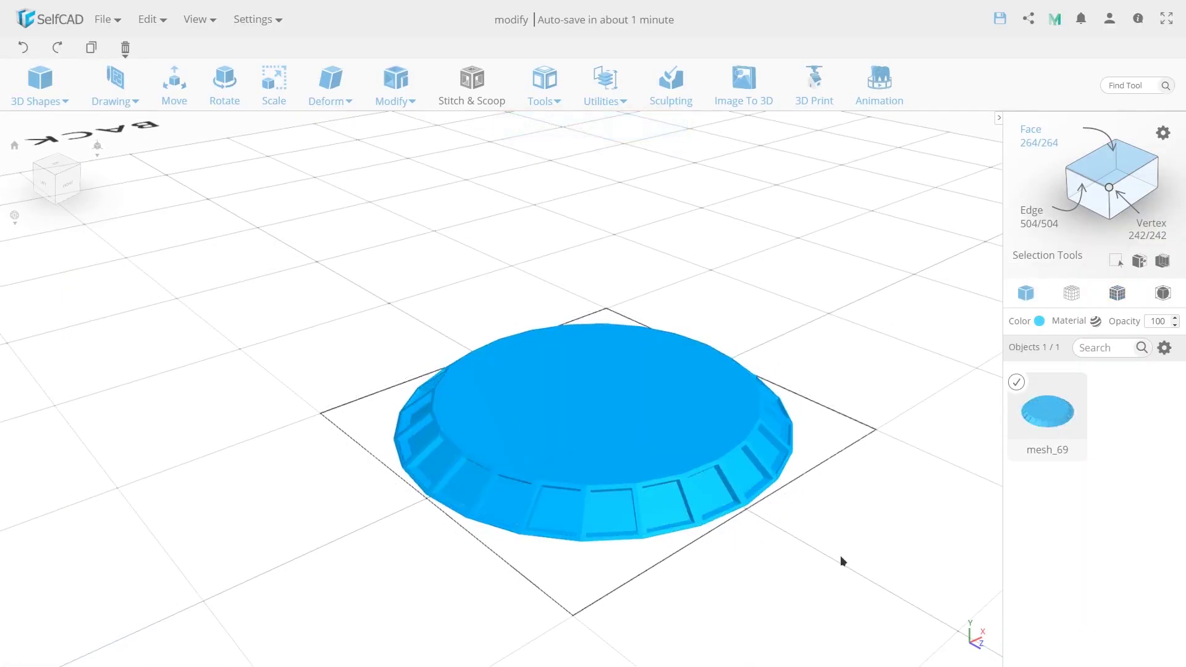